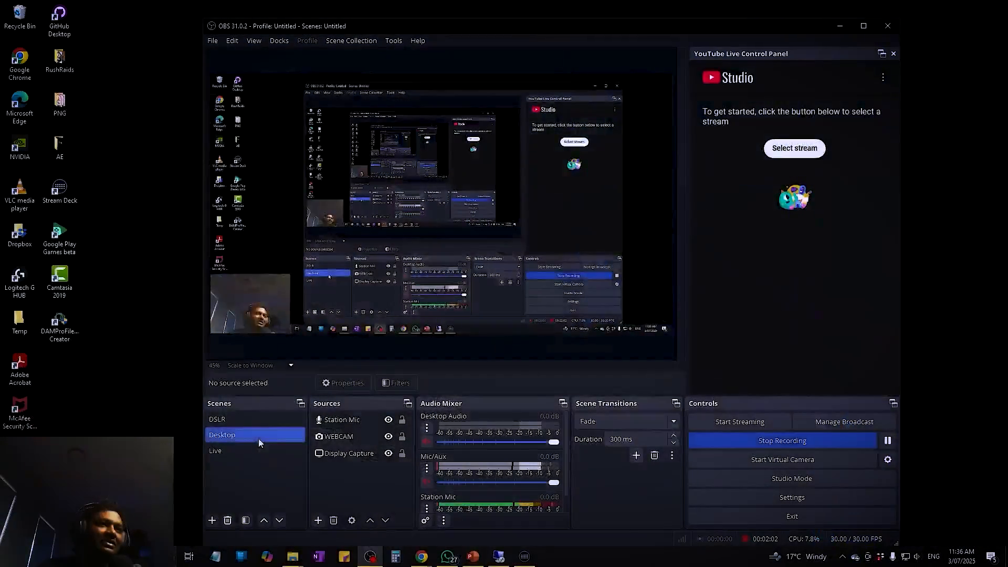
Set the Fade transition's duration to 700 ms and try it by switching to the DSLR scene and back to Desktop.
{"action": "left_click", "coordinate": [620, 441]}
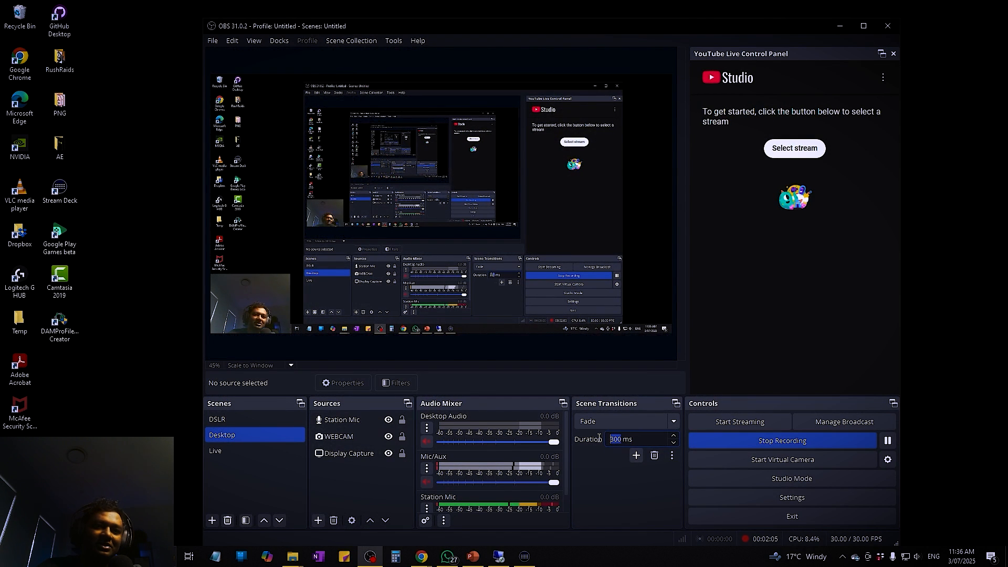
{"action": "type", "text": "700"}
{"action": "left_click", "coordinate": [263, 420]}
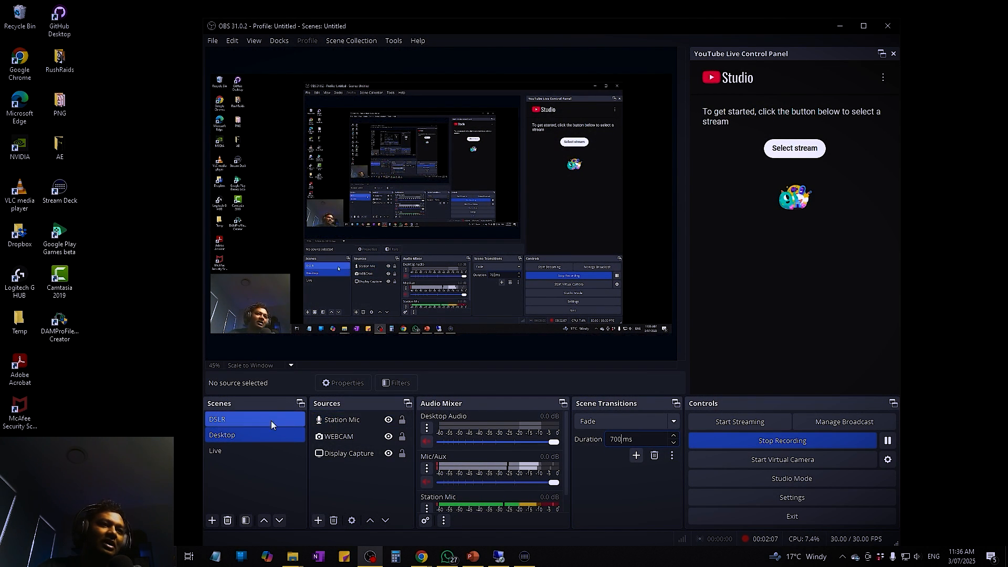
{"action": "left_click", "coordinate": [247, 435]}
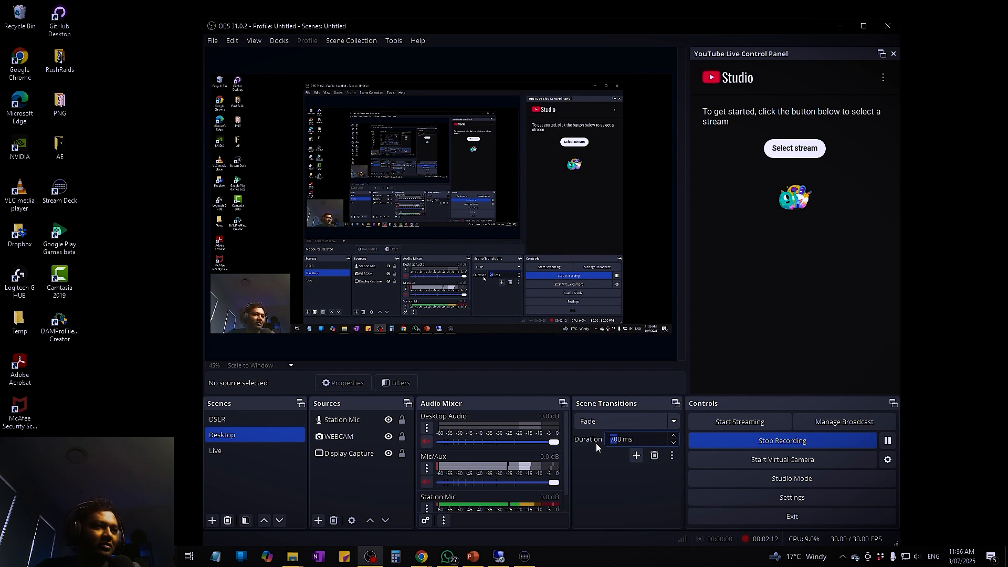
{"action": "left_click", "coordinate": [650, 421]}
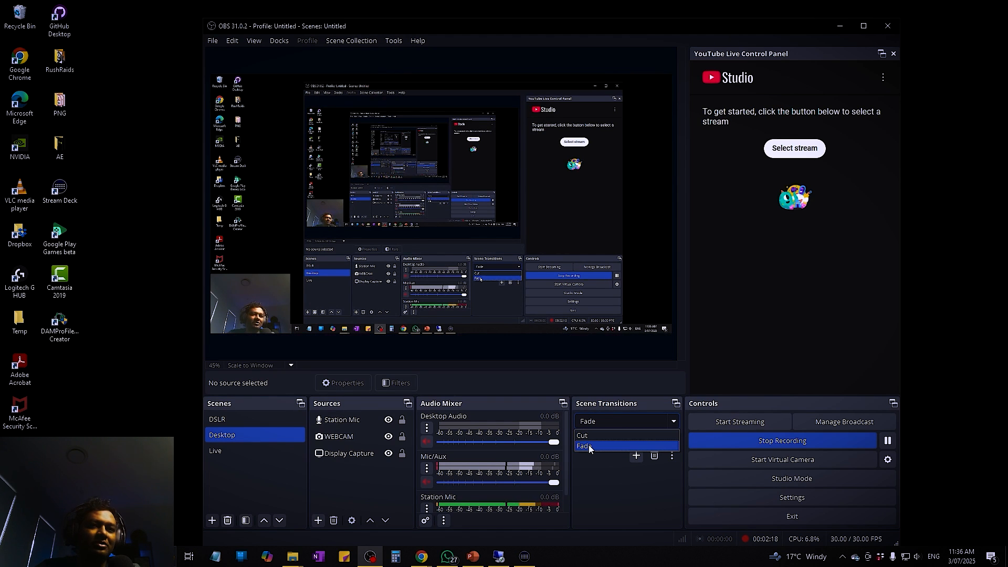
{"action": "left_click", "coordinate": [586, 446]}
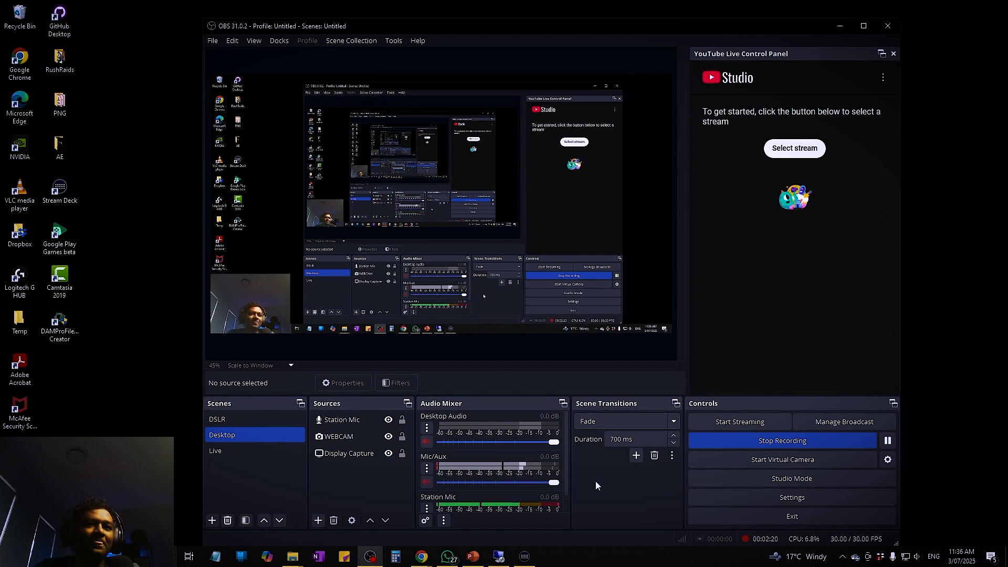
Add a Stinger scene transition and keep the name Stinger.
{"action": "left_click", "coordinate": [634, 455]}
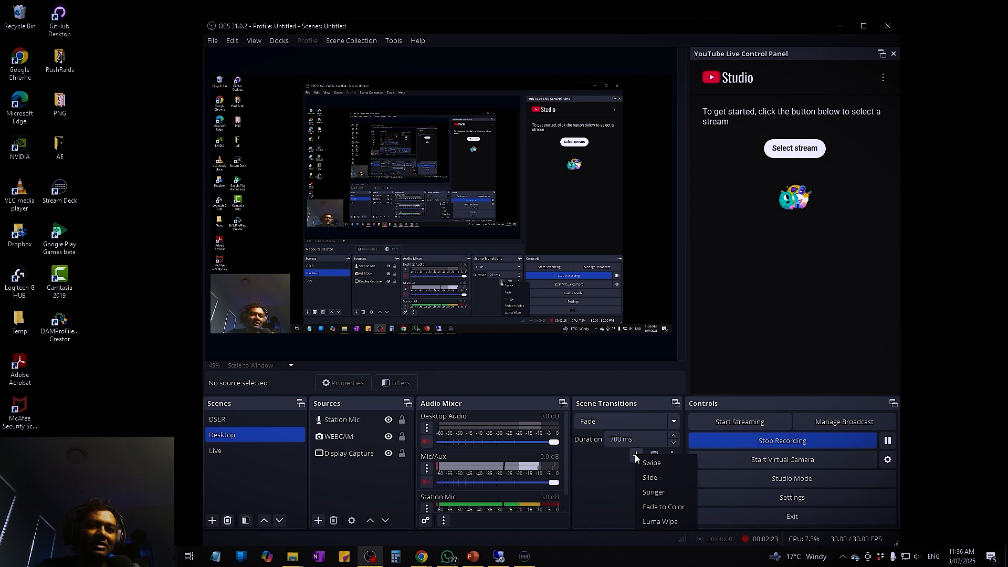
{"action": "left_click", "coordinate": [659, 491]}
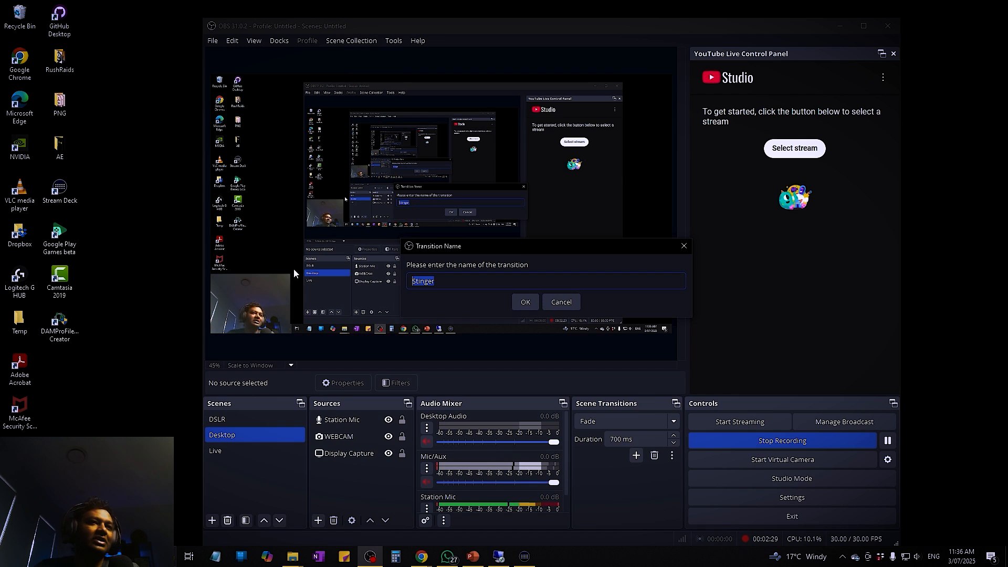
{"action": "left_click", "coordinate": [528, 304]}
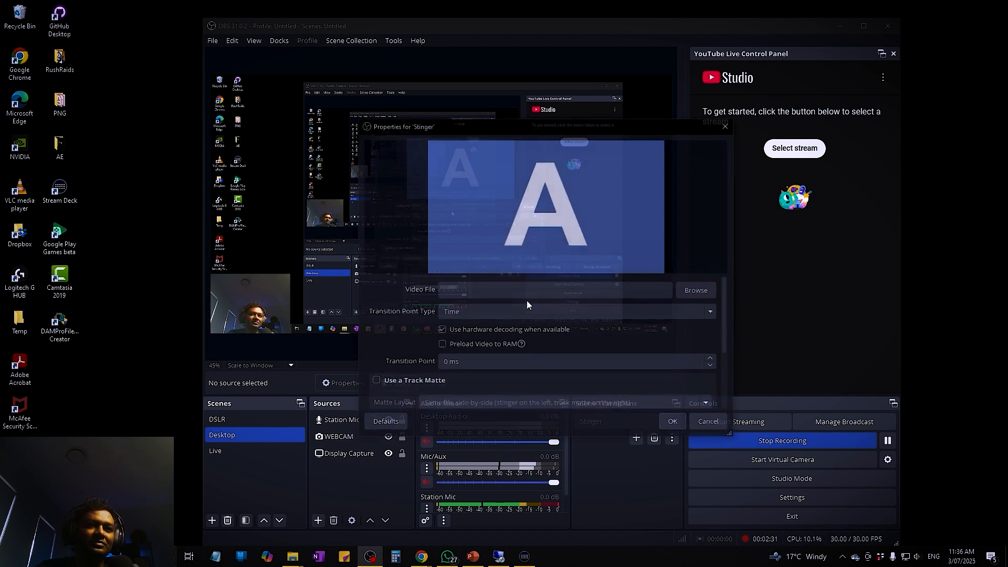
Browse for the stinger's video file and play Diagonal Bands (Yellow).webm from the Diagonal Bands folder as a preview.
{"action": "left_click", "coordinate": [700, 290]}
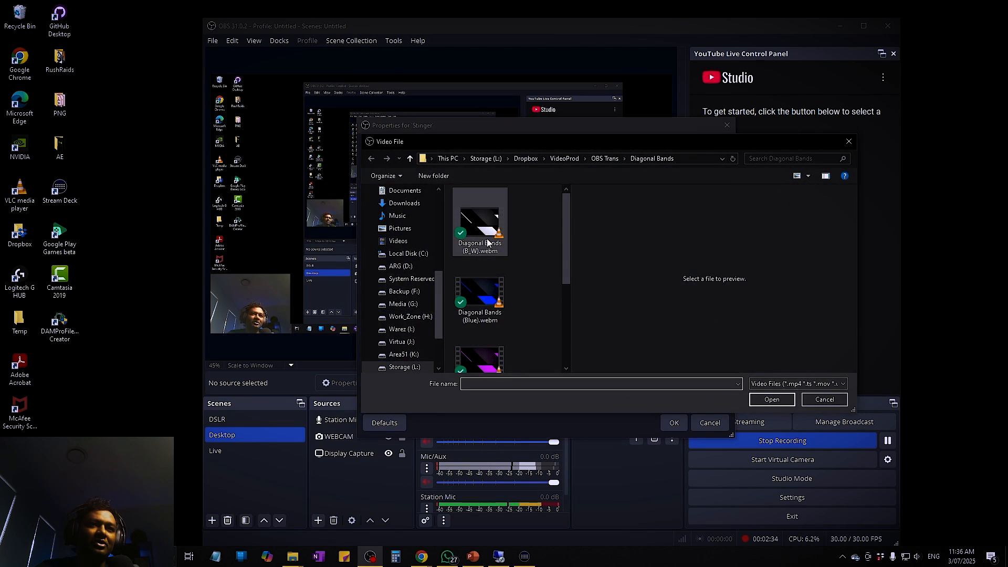
{"action": "left_click", "coordinate": [607, 159]}
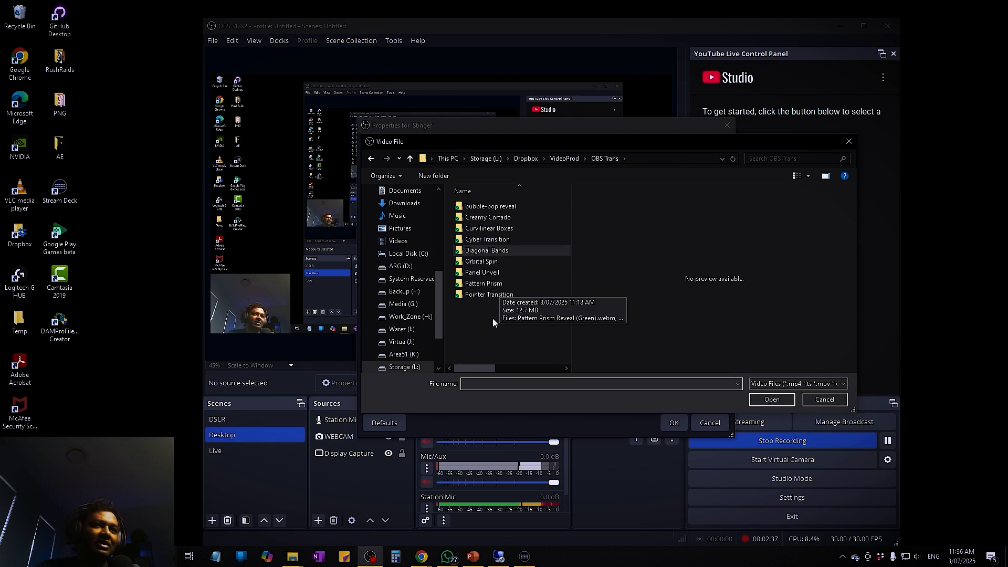
{"action": "double_click", "coordinate": [482, 250]}
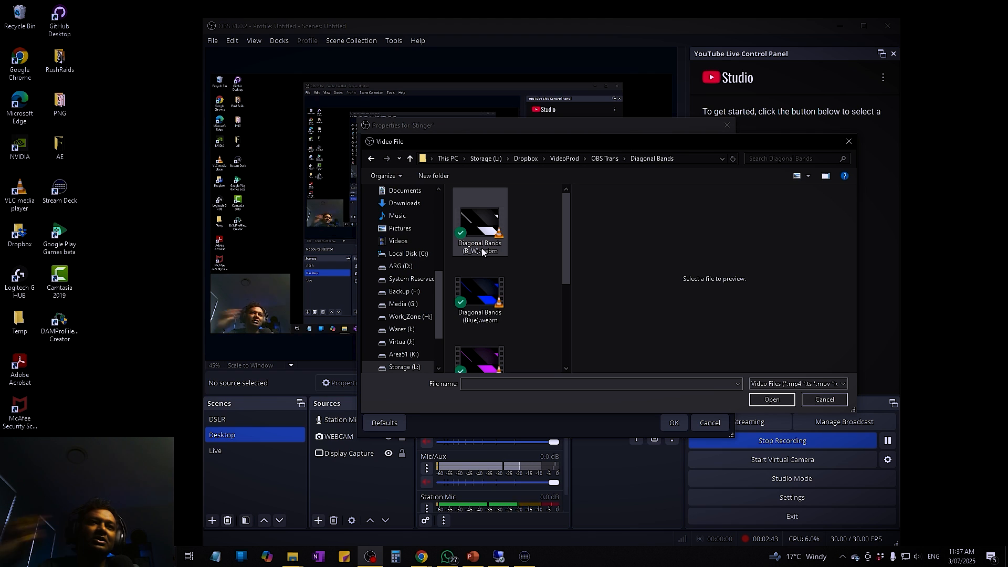
{"action": "scroll", "coordinate": [521, 315], "scroll_direction": "down", "scroll_amount": 3}
{"action": "left_click", "coordinate": [495, 337]}
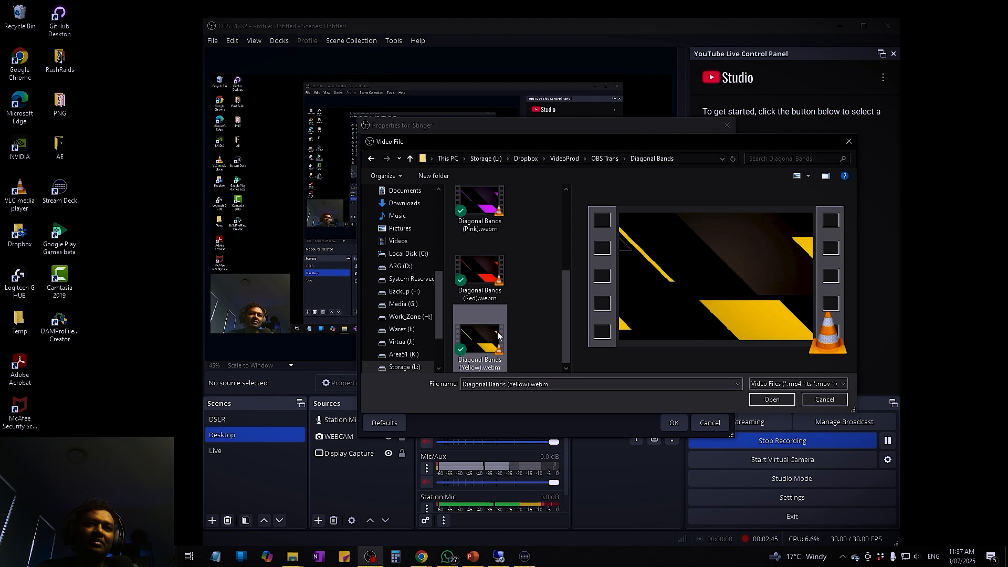
{"action": "right_click", "coordinate": [498, 336]}
{"action": "left_click", "coordinate": [526, 40]}
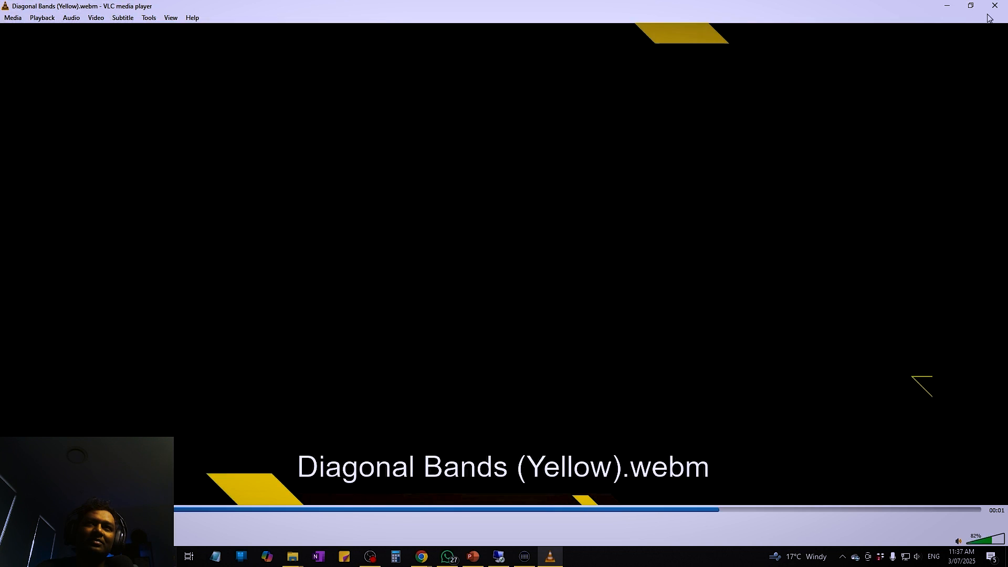
{"action": "left_click", "coordinate": [995, 6]}
Play Orbital Spin (Yellow).webm from the Orbital Spin folder inside OBS Trans, and close the player.
{"action": "left_click", "coordinate": [605, 159]}
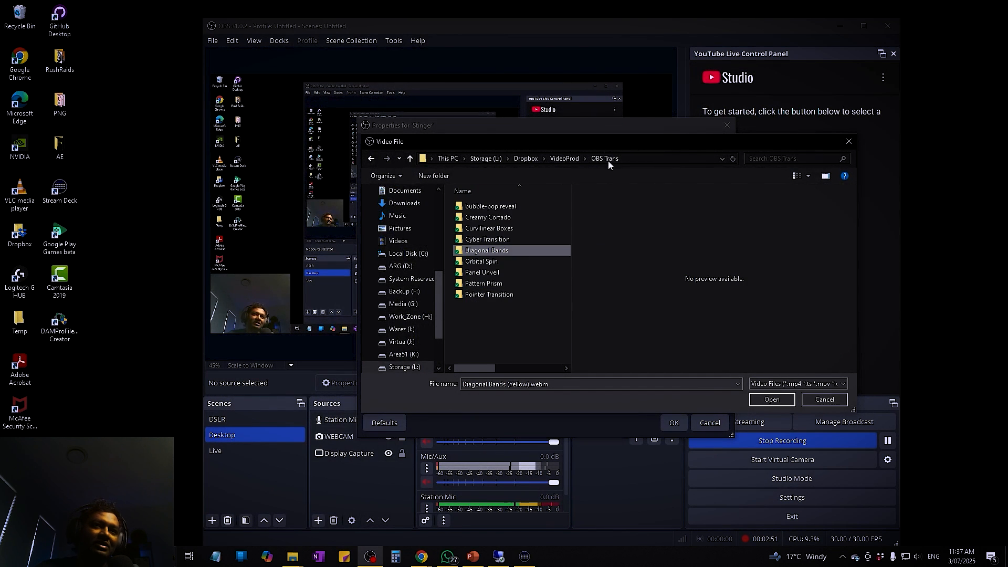
{"action": "double_click", "coordinate": [481, 261]}
{"action": "scroll", "coordinate": [479, 325], "scroll_direction": "down", "scroll_amount": 2}
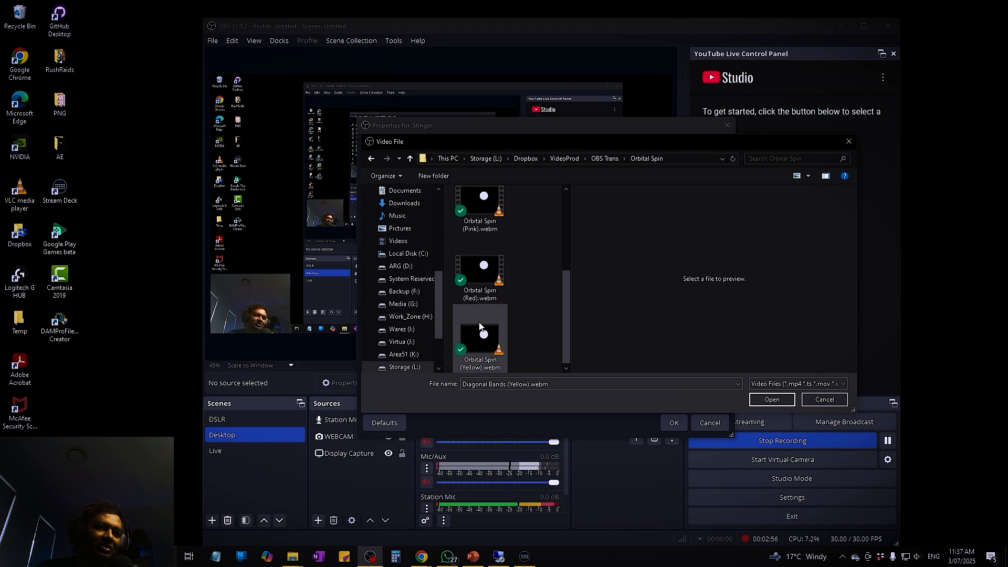
{"action": "right_click", "coordinate": [476, 355]}
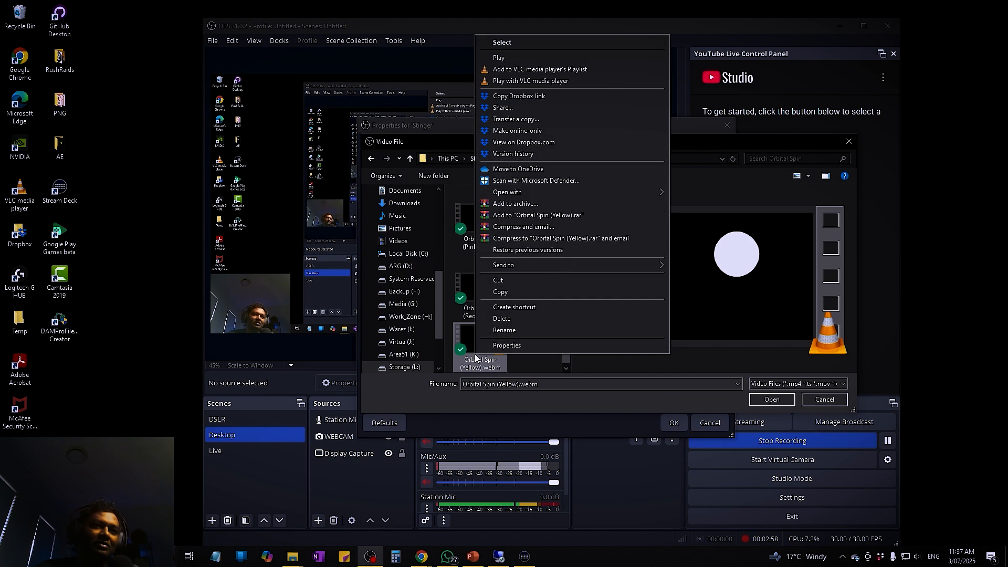
{"action": "left_click", "coordinate": [510, 59]}
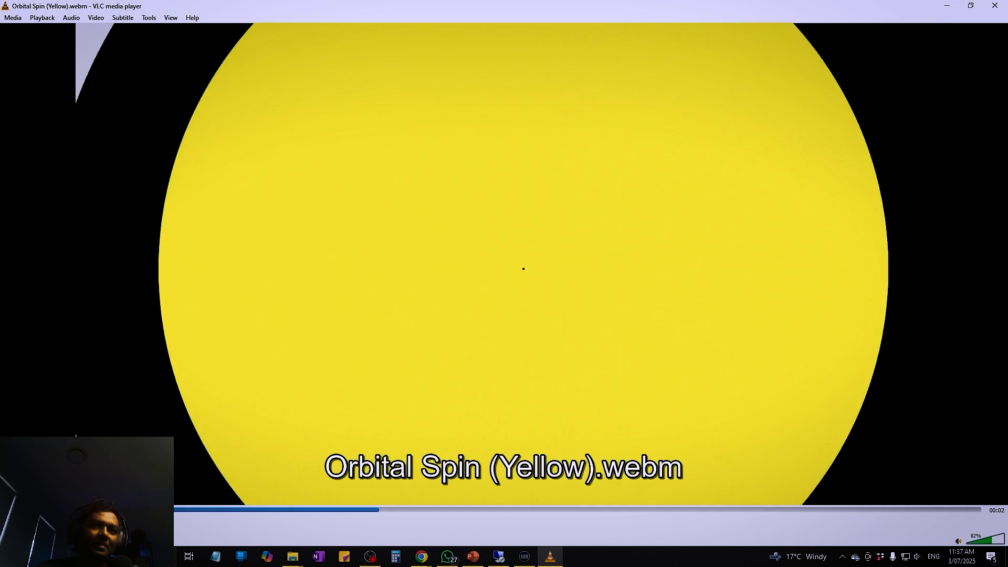
{"action": "key", "text": "alt+F4"}
Choose Pattern Prism Reveal (Green).webm from the Pattern Prism folder as the stinger's video file.
{"action": "left_click", "coordinate": [609, 161]}
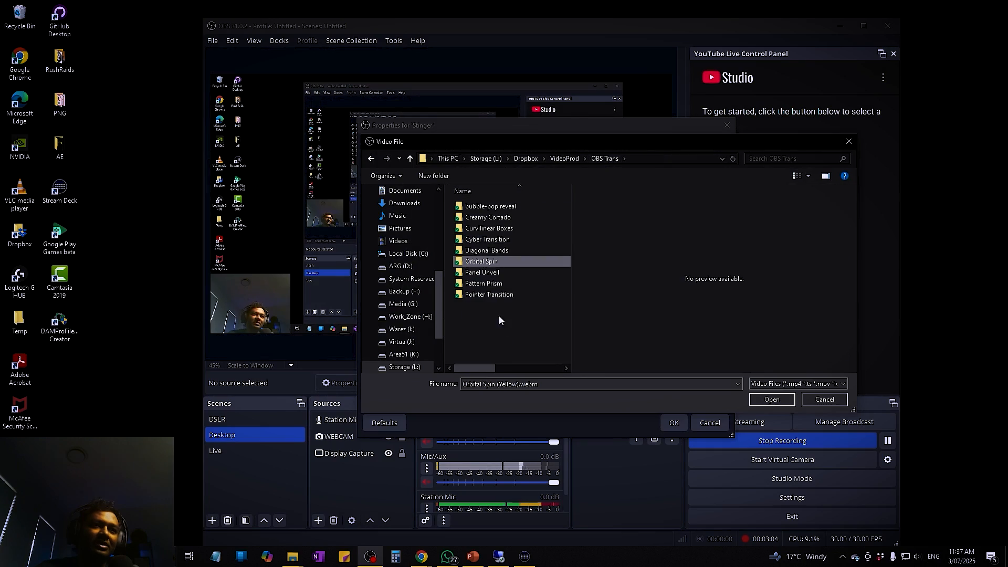
{"action": "double_click", "coordinate": [483, 283]}
{"action": "double_click", "coordinate": [513, 251]}
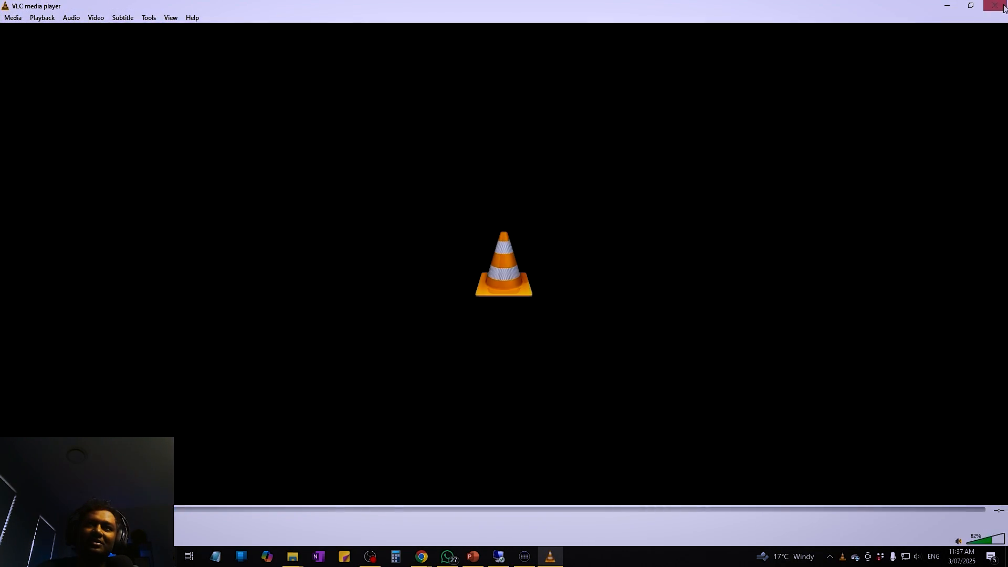
{"action": "left_click", "coordinate": [995, 5]}
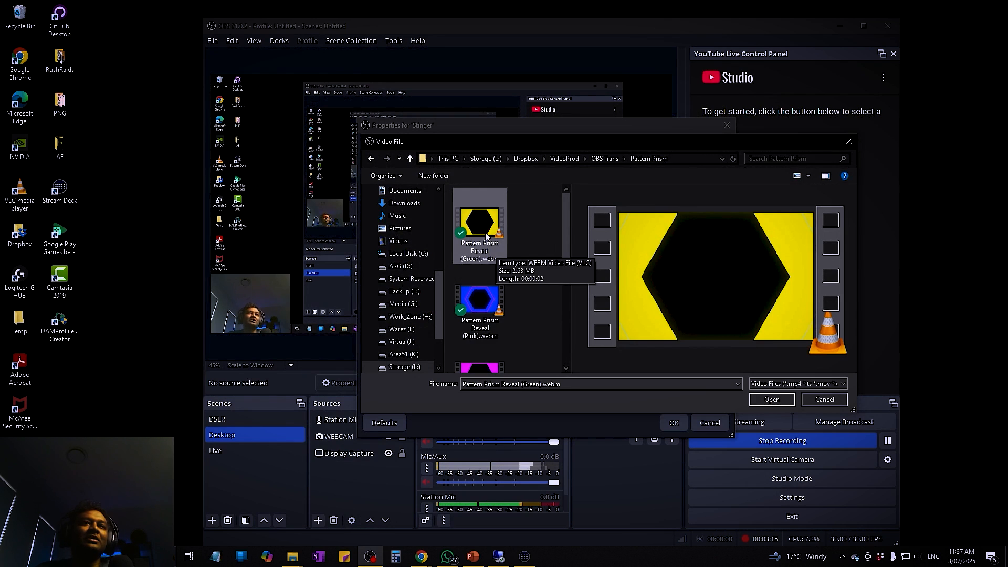
{"action": "left_click", "coordinate": [761, 404]}
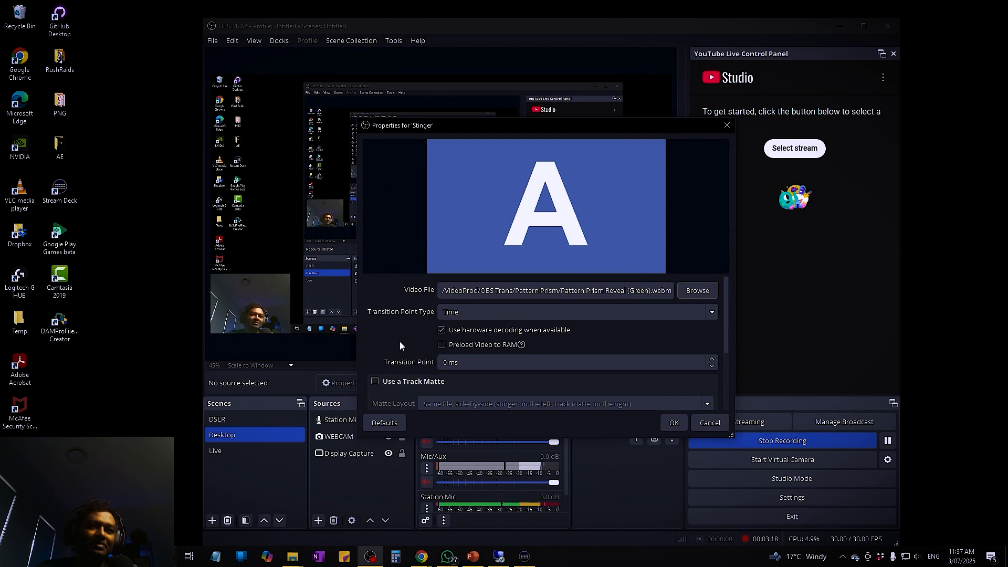
Preview the stinger transition twice in its properties.
{"action": "scroll", "coordinate": [399, 341], "scroll_direction": "down", "scroll_amount": 3}
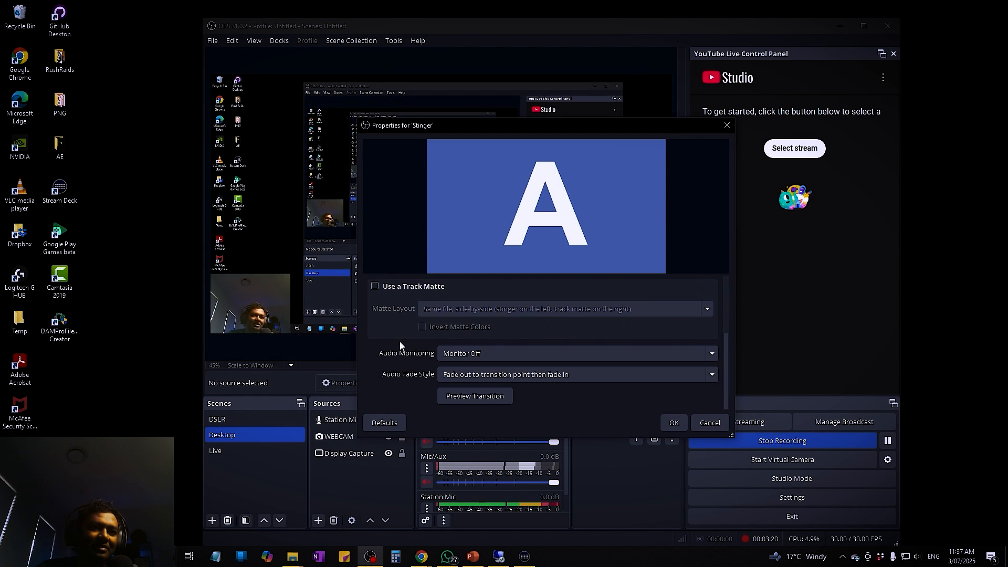
{"action": "left_click", "coordinate": [466, 397]}
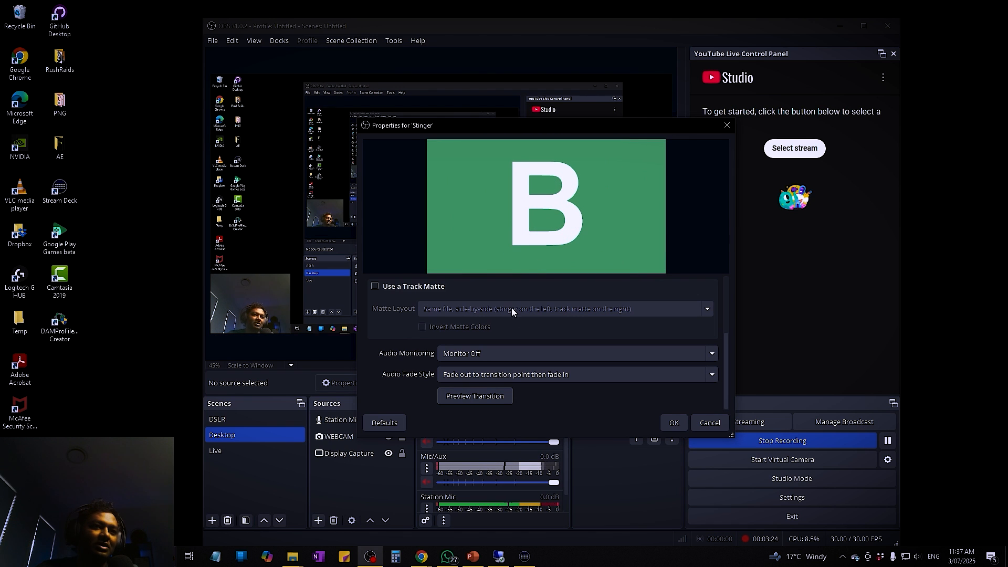
{"action": "left_click", "coordinate": [472, 395]}
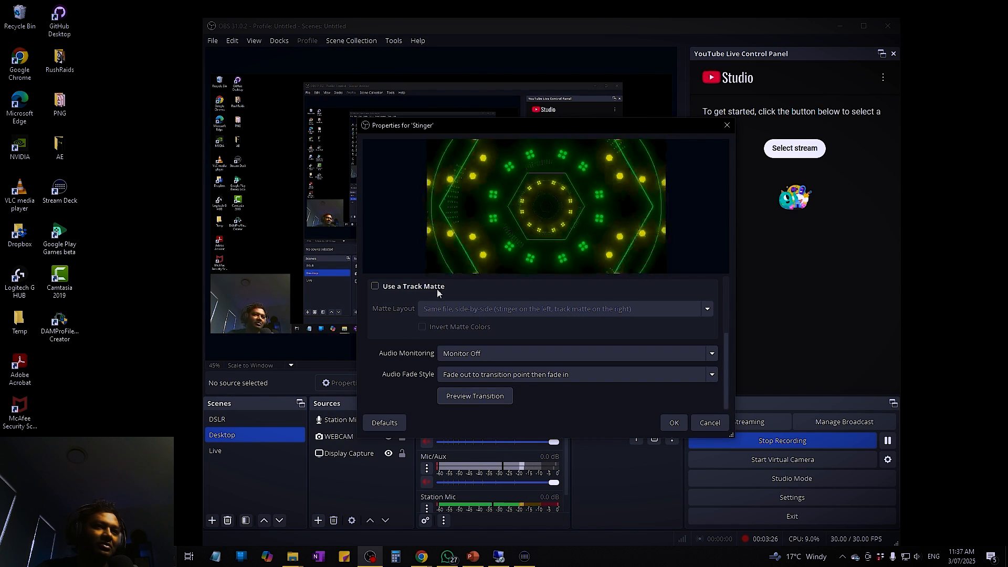
Keep the stinger's transition point type as Time and set its transition point to 300 ms.
{"action": "scroll", "coordinate": [439, 345], "scroll_direction": "up", "scroll_amount": 3}
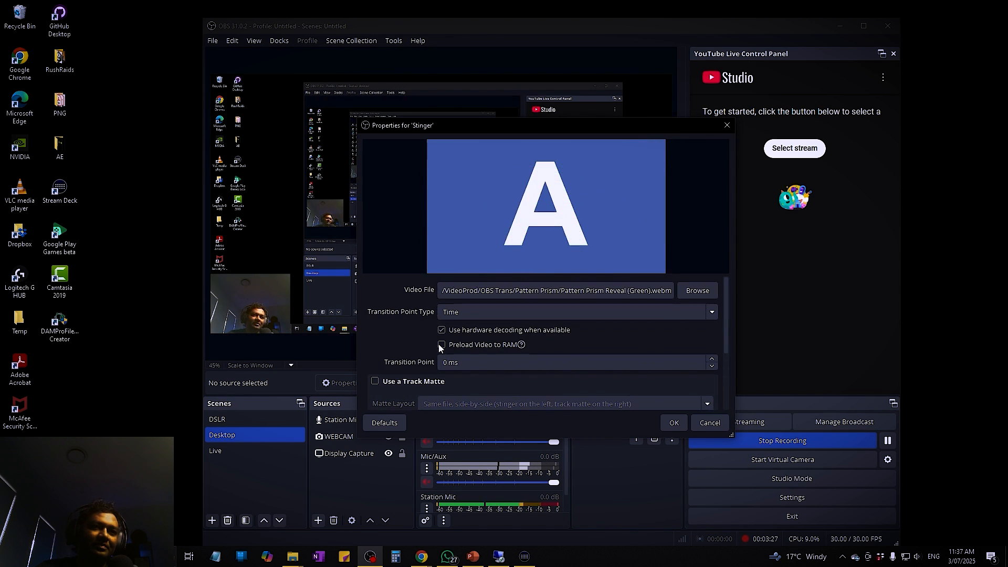
{"action": "left_click", "coordinate": [470, 314]}
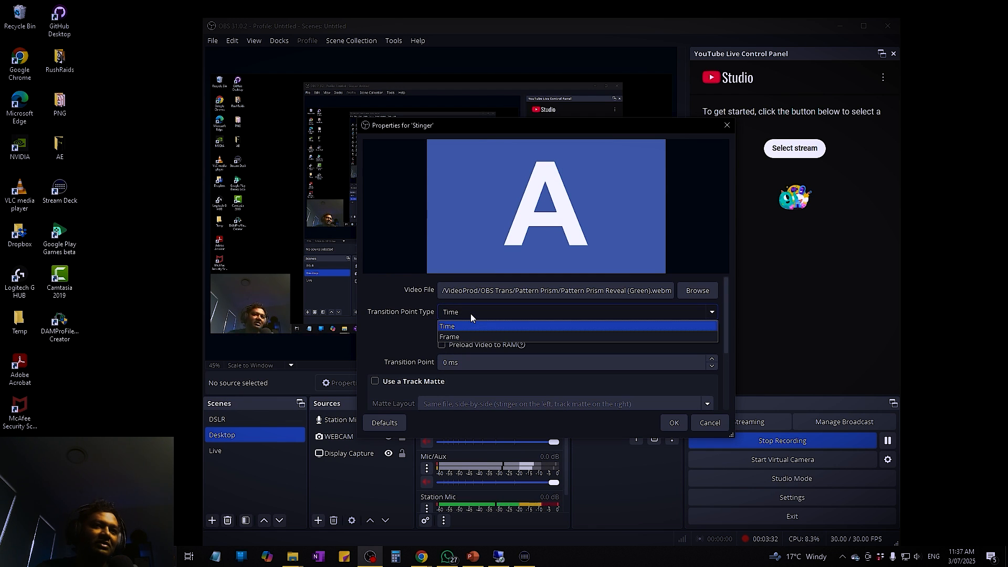
{"action": "left_click", "coordinate": [411, 334]}
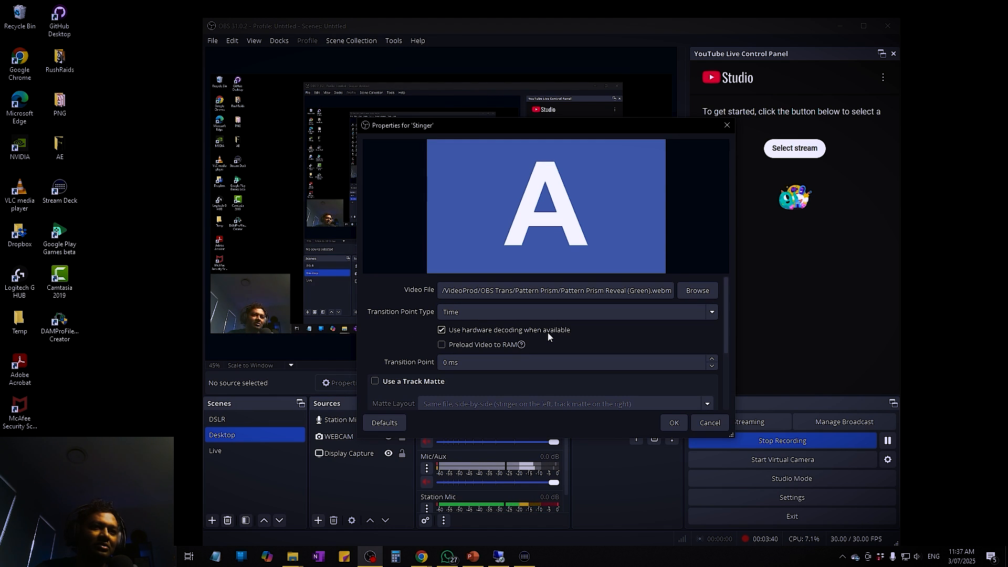
{"action": "mouse_move", "coordinate": [470, 346]}
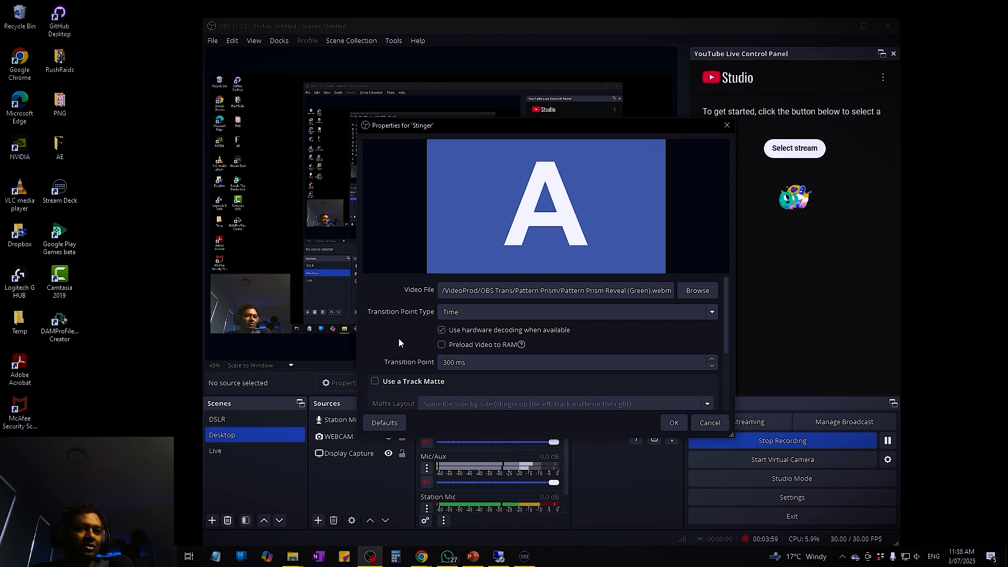
Preview the stinger transition again and set its audio monitoring to Monitor Only (mute output).
{"action": "scroll", "coordinate": [402, 342], "scroll_direction": "down", "scroll_amount": 2}
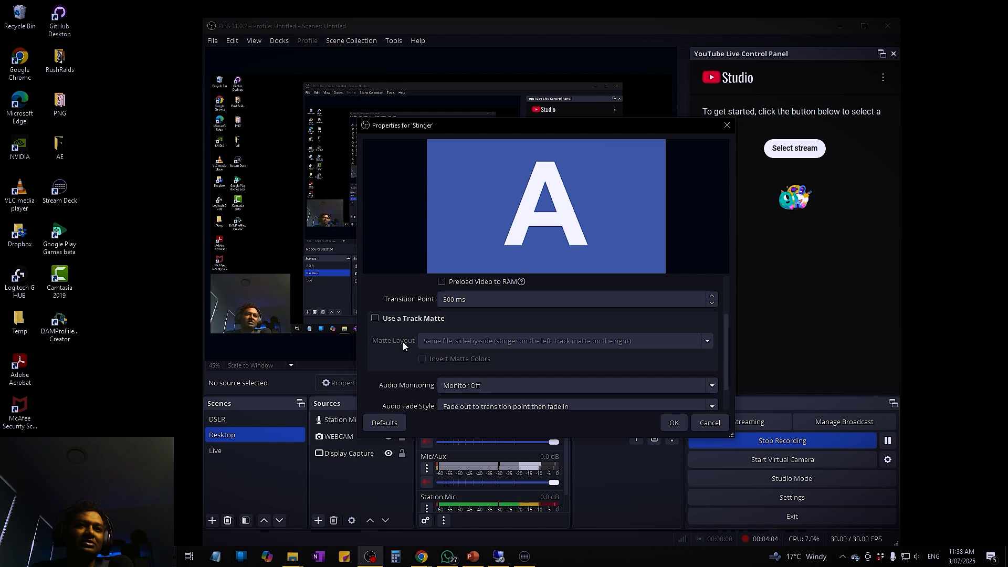
{"action": "scroll", "coordinate": [404, 343], "scroll_direction": "down", "scroll_amount": 1}
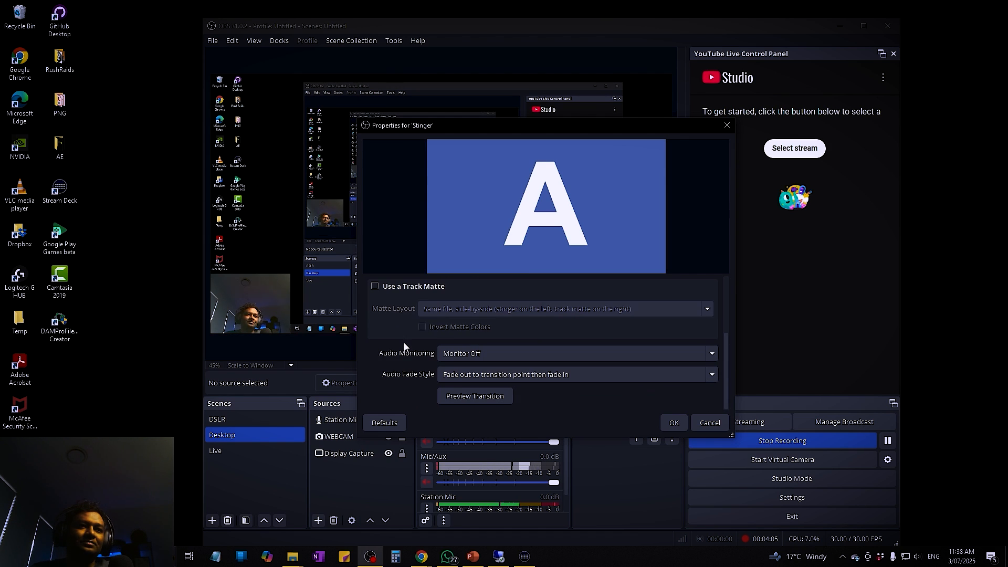
{"action": "left_click", "coordinate": [454, 356]}
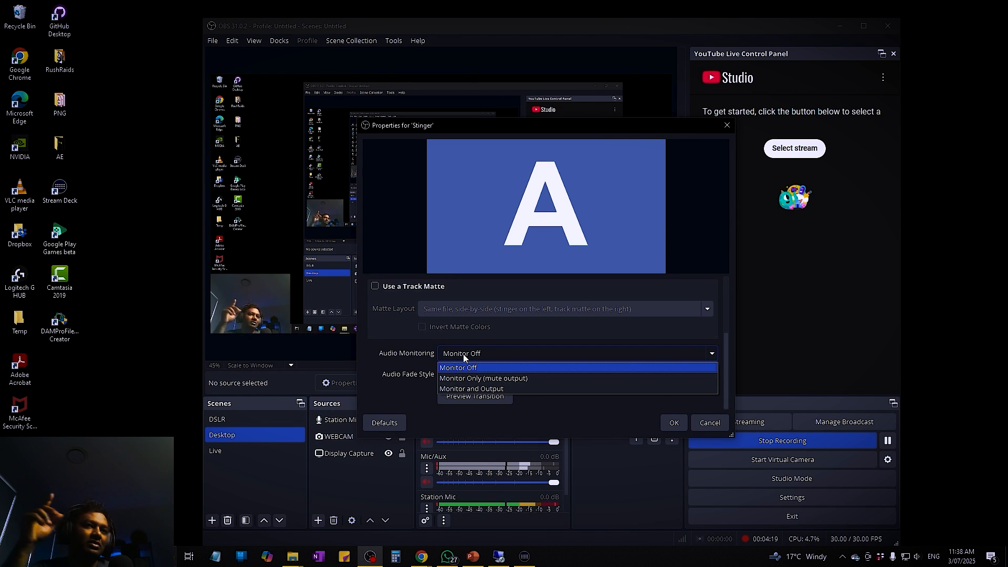
{"action": "left_click", "coordinate": [467, 369]}
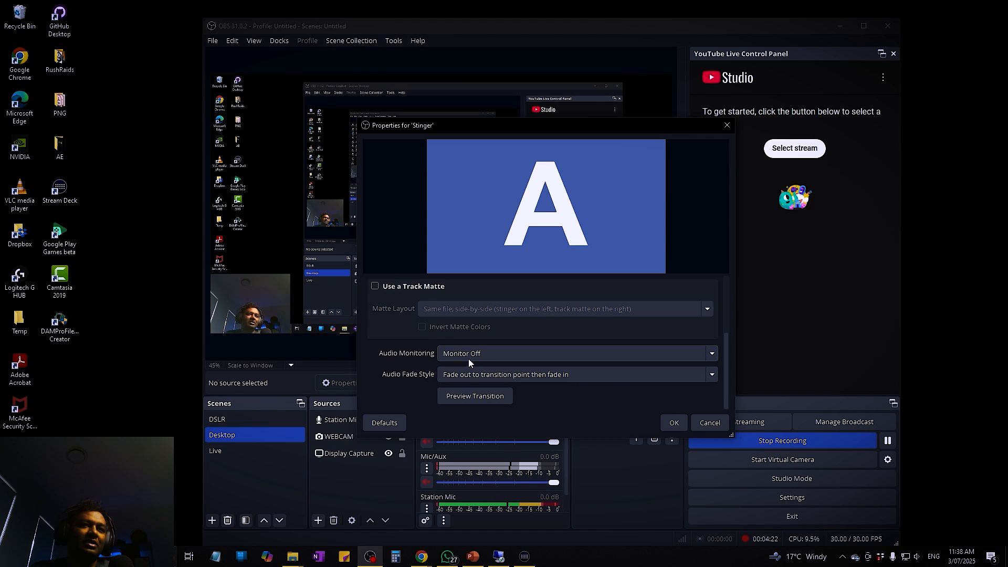
{"action": "left_click", "coordinate": [469, 397]}
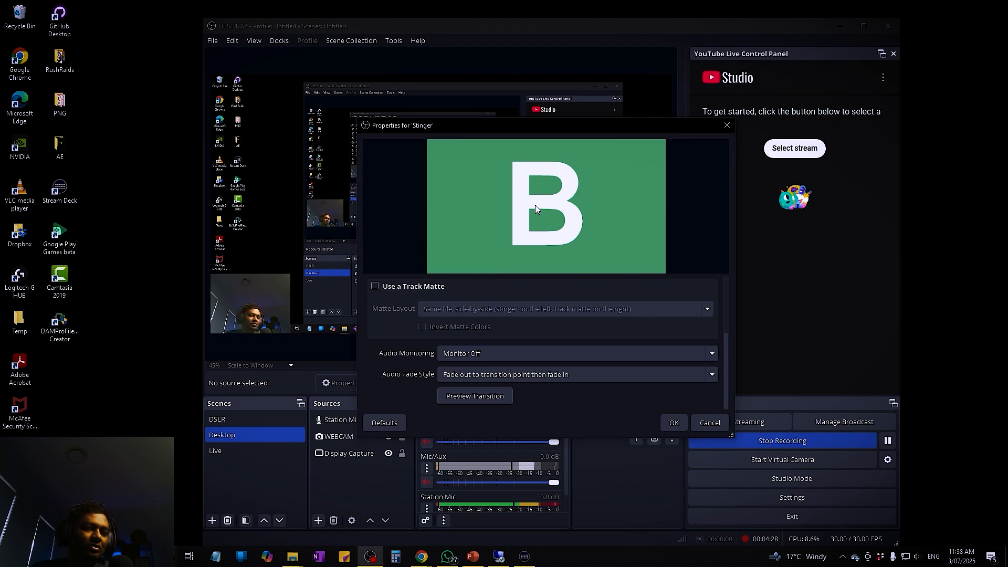
{"action": "left_click", "coordinate": [494, 354]}
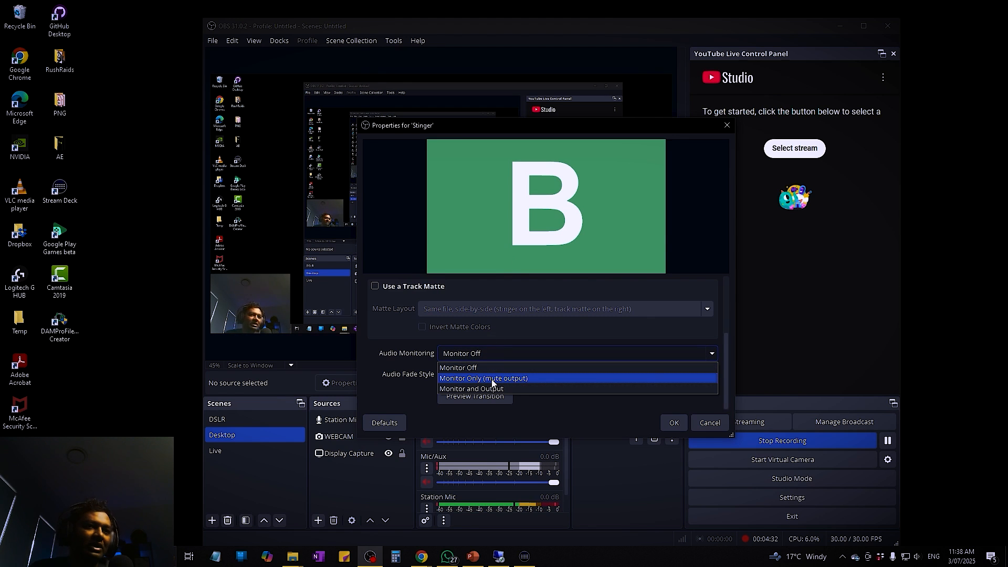
{"action": "left_click", "coordinate": [530, 379]}
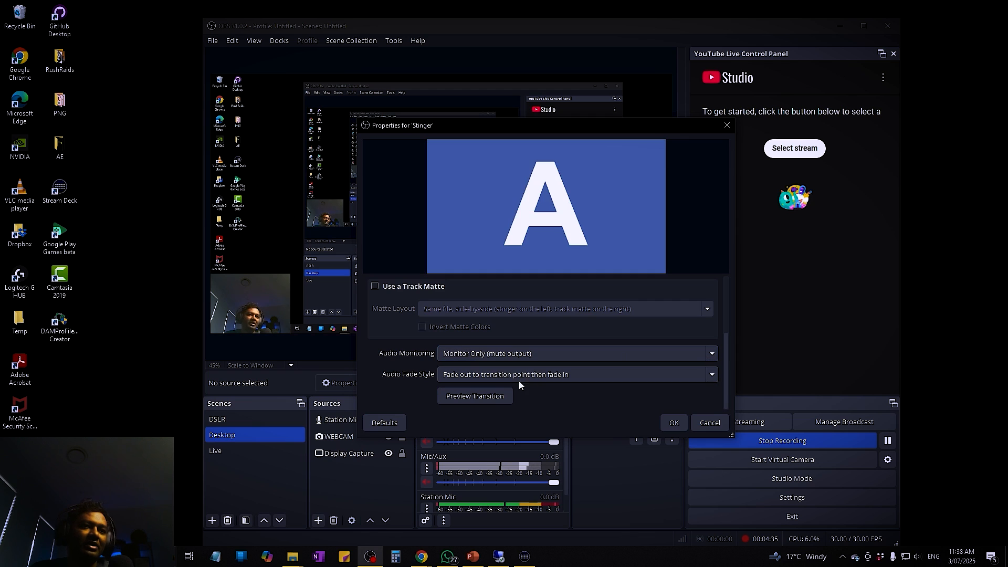
Preview the stinger with its audio monitoring changed to Monitor and Output, and check the available audio fade styles.
{"action": "left_click", "coordinate": [486, 397]}
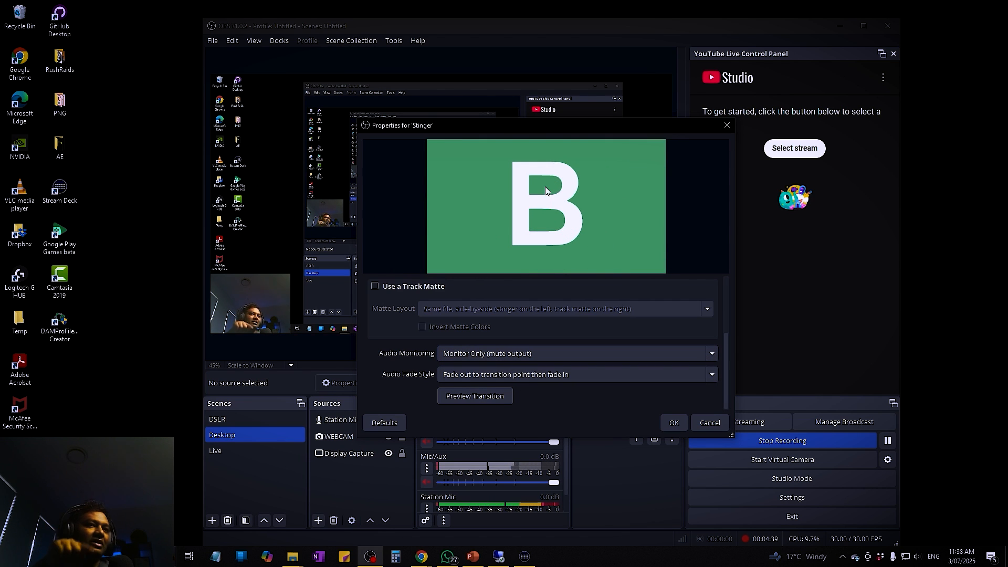
{"action": "left_click", "coordinate": [505, 354]}
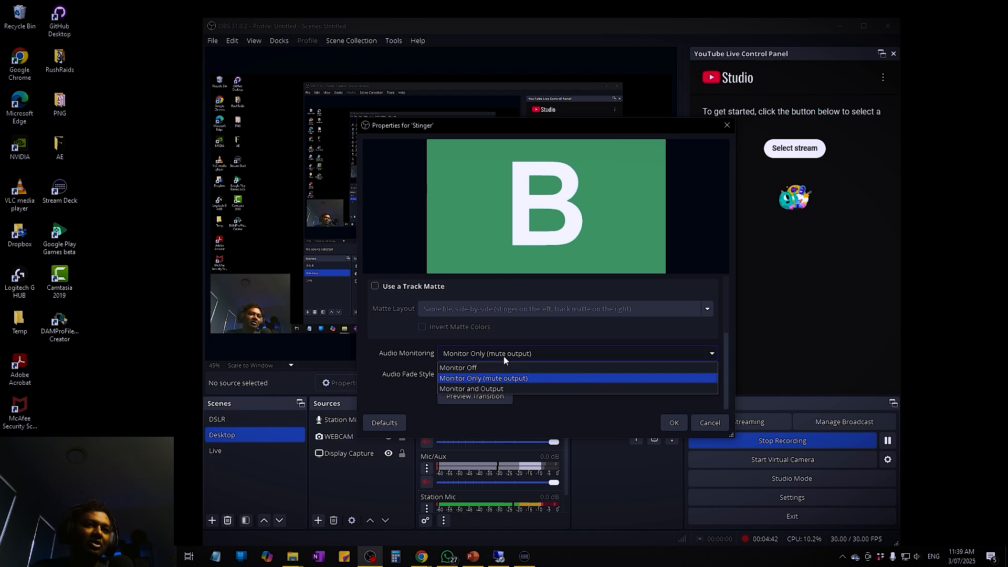
{"action": "left_click", "coordinate": [490, 388]}
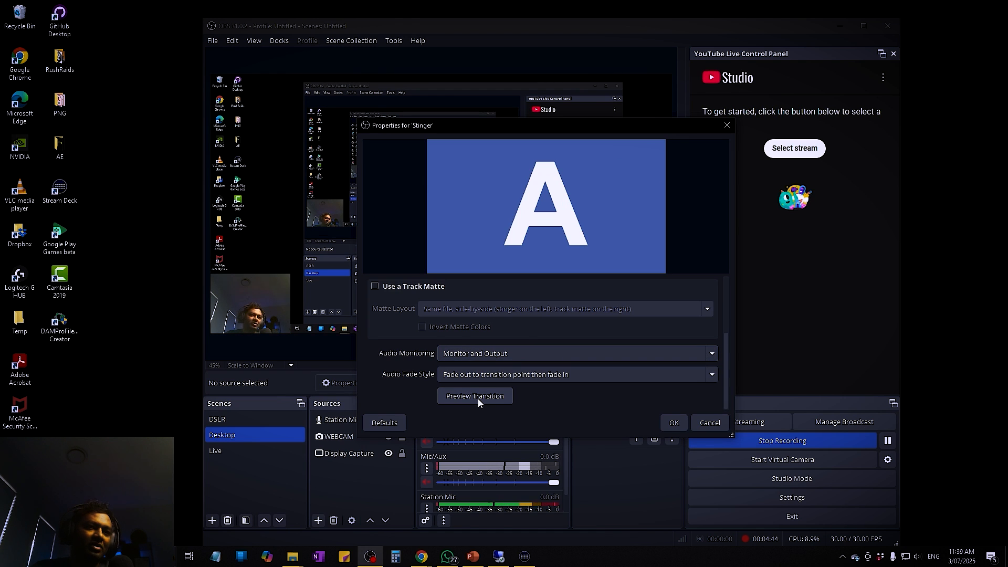
{"action": "left_click", "coordinate": [478, 399]}
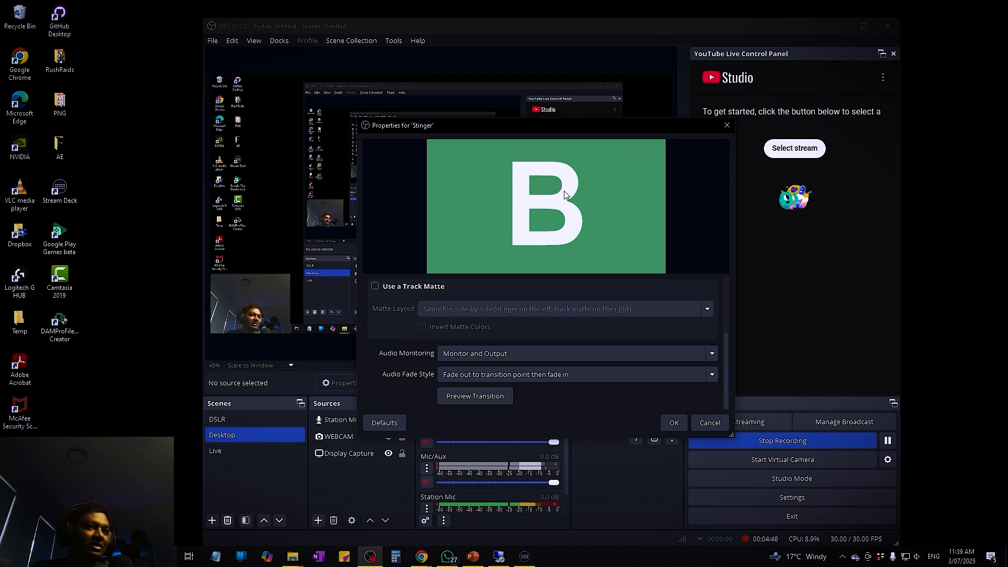
{"action": "left_click", "coordinate": [490, 379]}
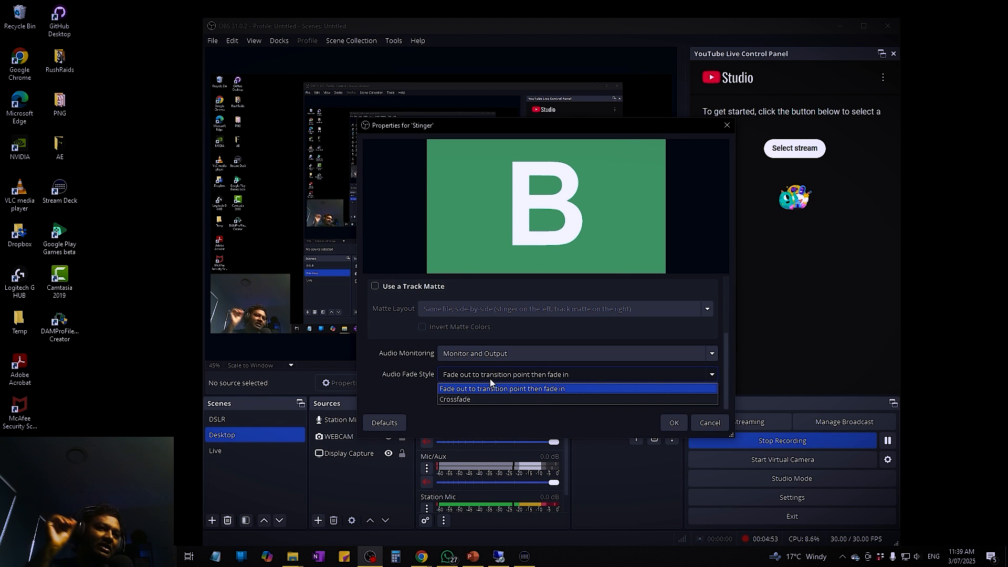
{"action": "left_click", "coordinate": [393, 385]}
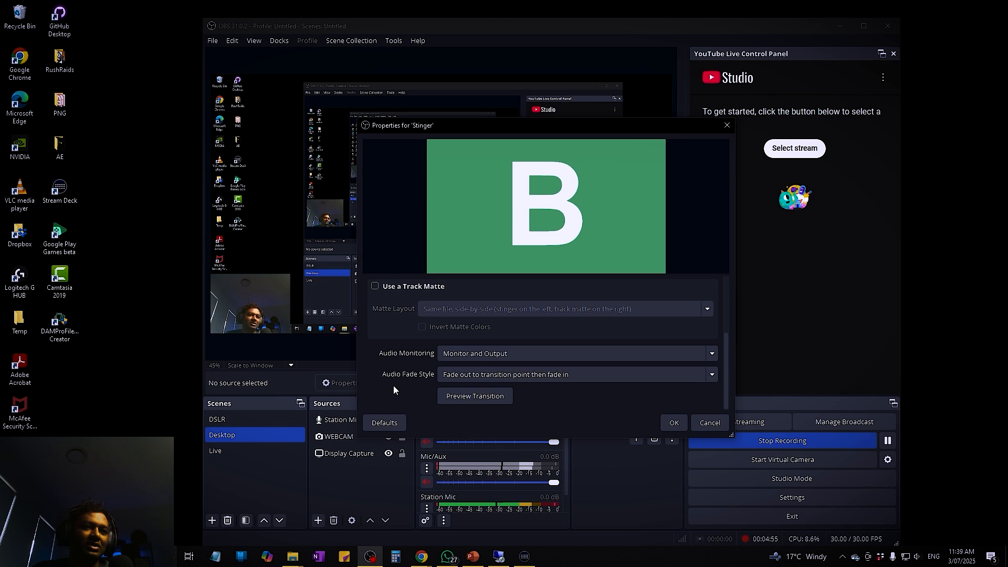
Set the stinger's audio monitoring to Monitor Off, preview the transition once more and accept its properties.
{"action": "left_click", "coordinate": [488, 355]}
{"action": "left_click", "coordinate": [483, 368]}
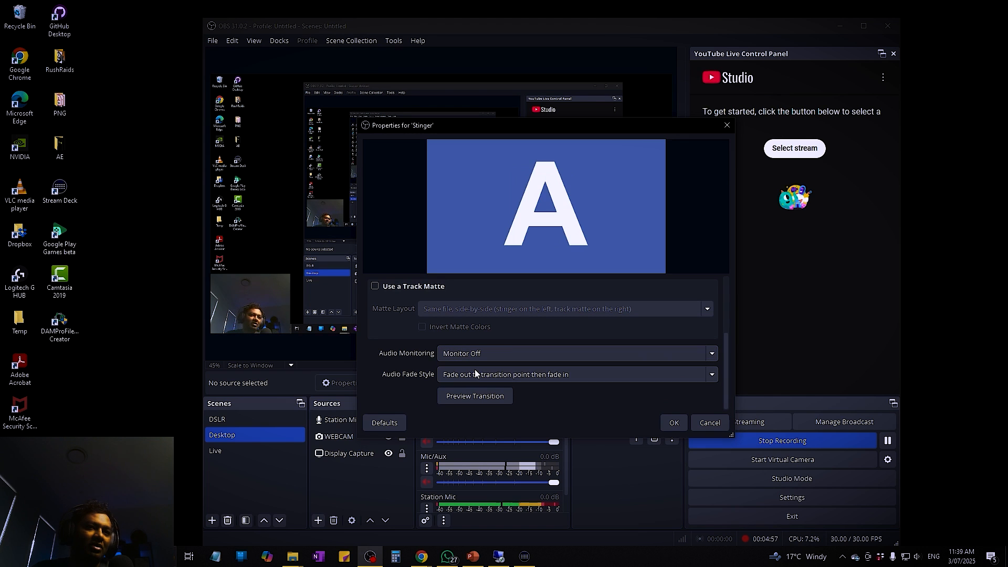
{"action": "left_click", "coordinate": [483, 401]}
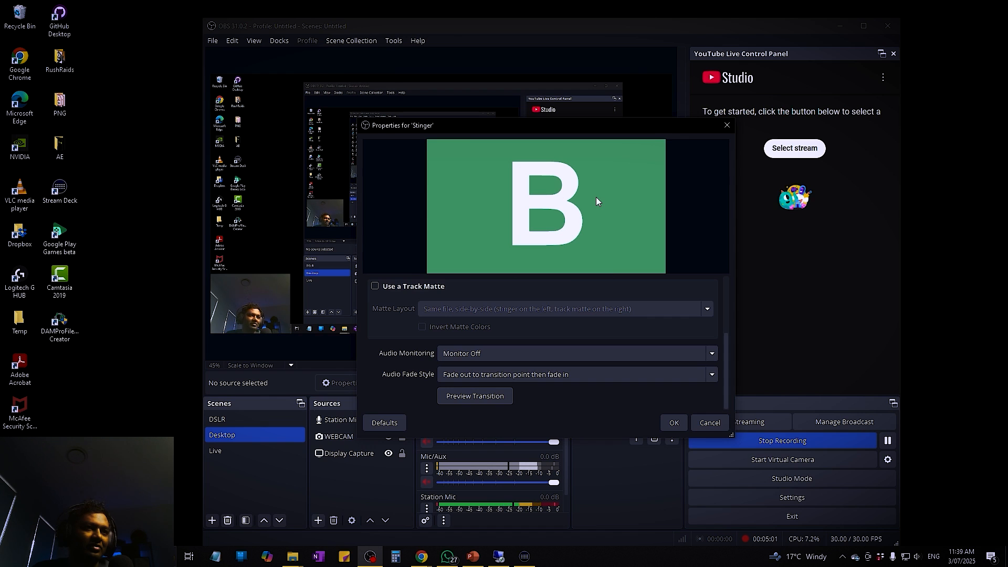
{"action": "scroll", "coordinate": [588, 399], "scroll_direction": "up", "scroll_amount": 1}
{"action": "left_click", "coordinate": [677, 423]}
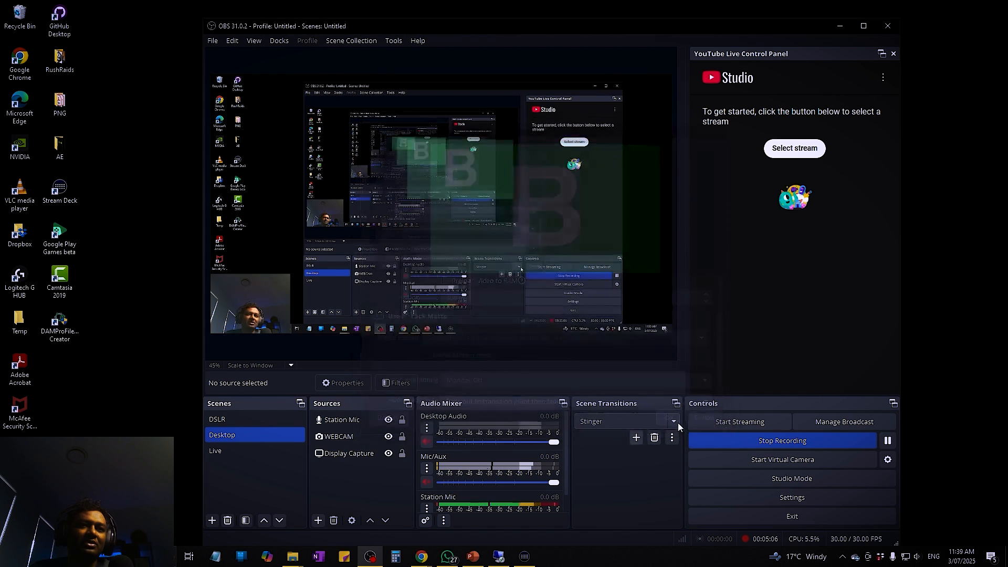
Switch from the Desktop scene to the DSLR scene to play the stinger transition.
{"action": "left_click", "coordinate": [231, 421]}
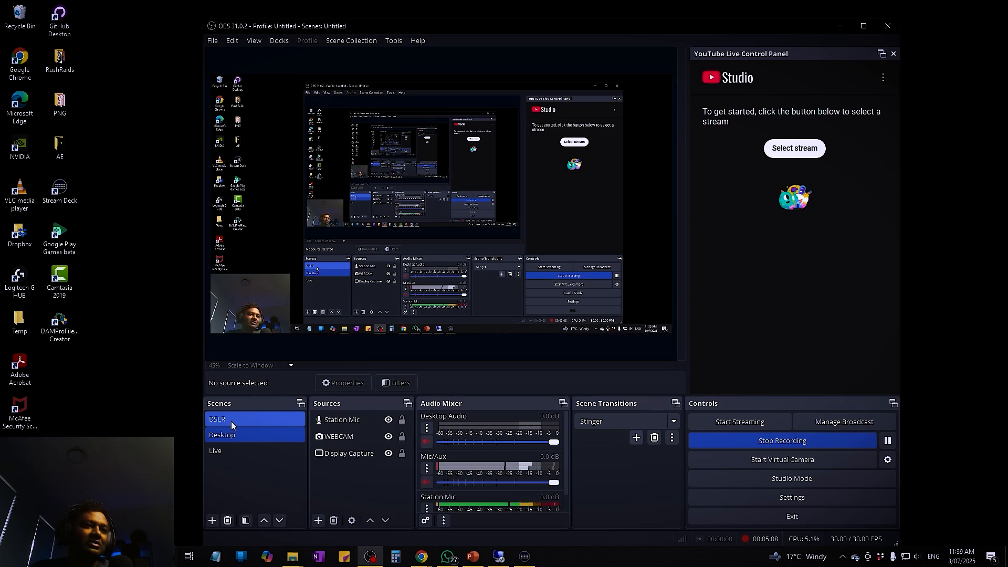
{"action": "left_click", "coordinate": [231, 422]}
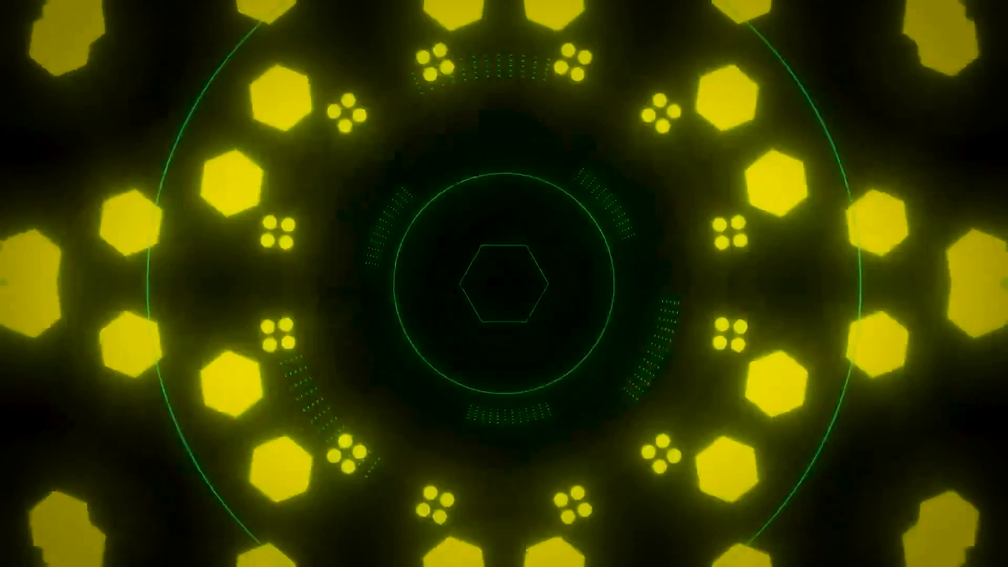